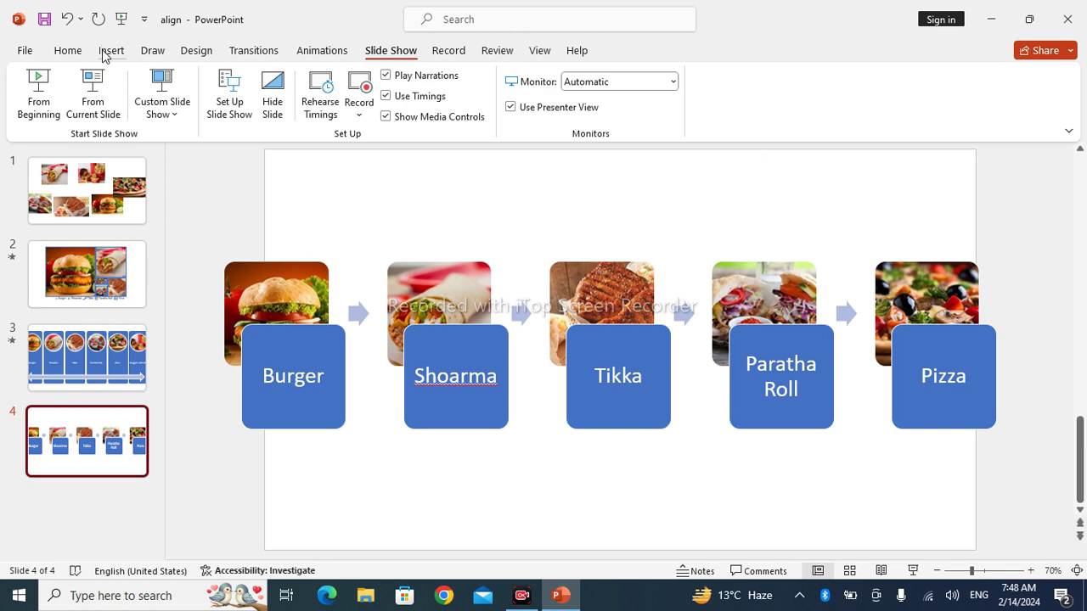
# Step: Add a new blank slide after slide 4
pyautogui.click(109, 51)
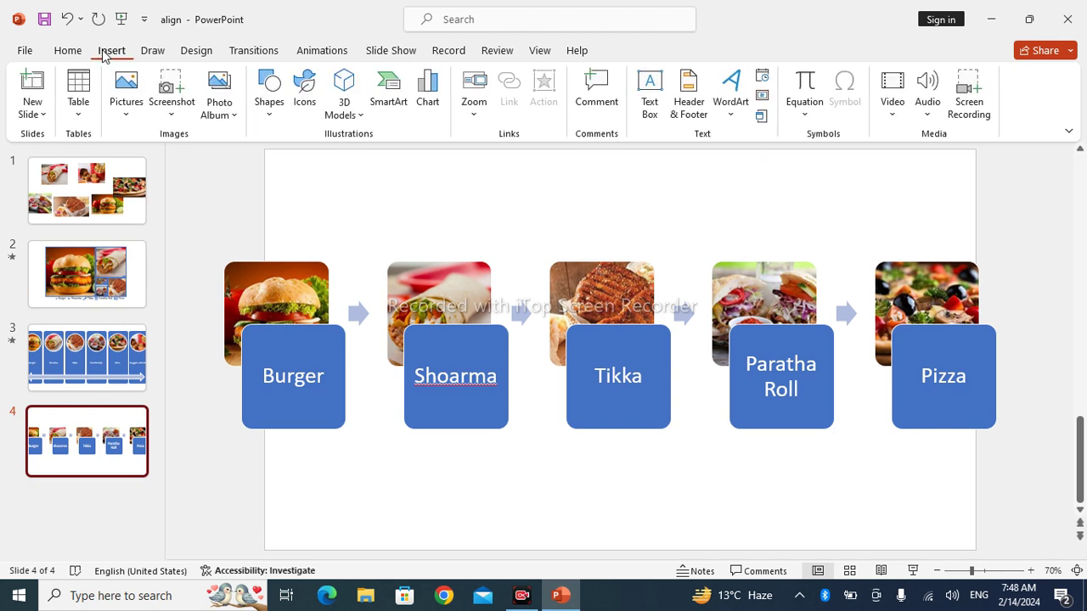
pyautogui.click(35, 115)
pyautogui.click(64, 340)
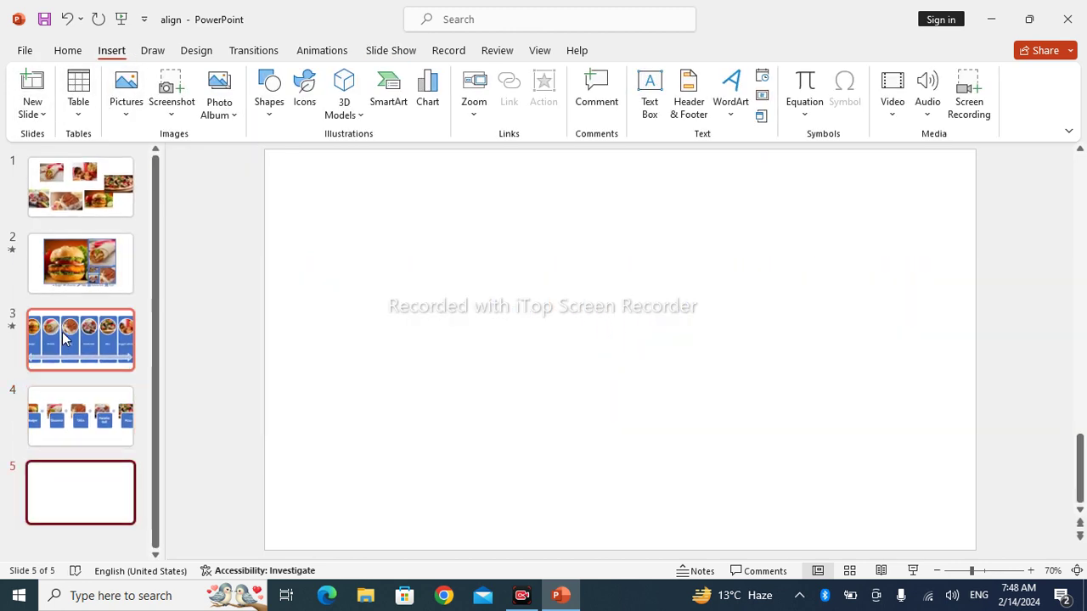
# Step: Insert the pictures align 1, align2, align 3, align 4, align 5 and align 6 from the Desktop folder onto slide 5
pyautogui.click(125, 117)
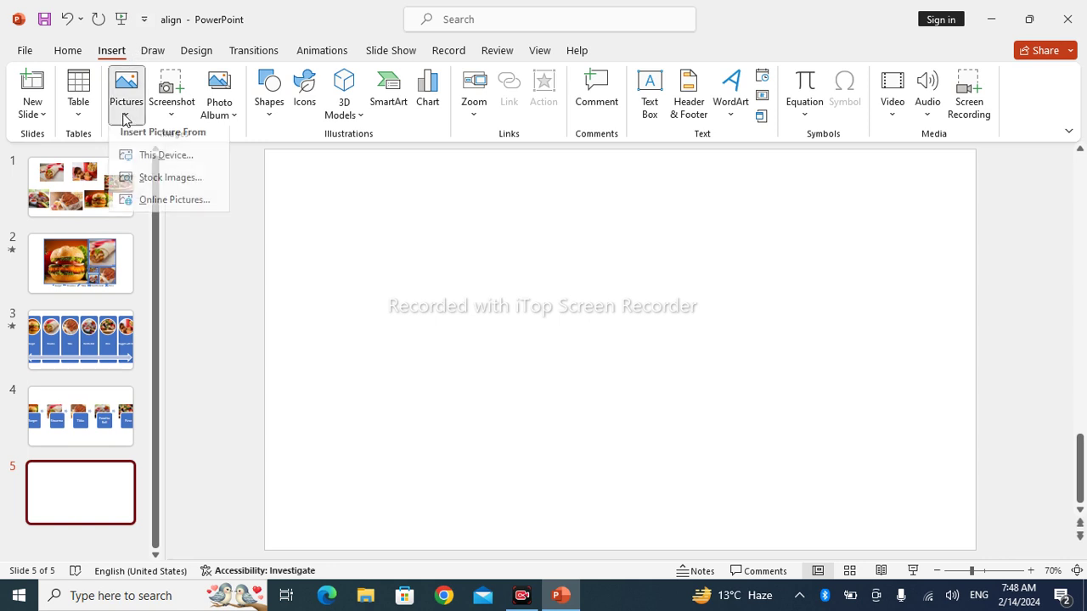
pyautogui.click(160, 157)
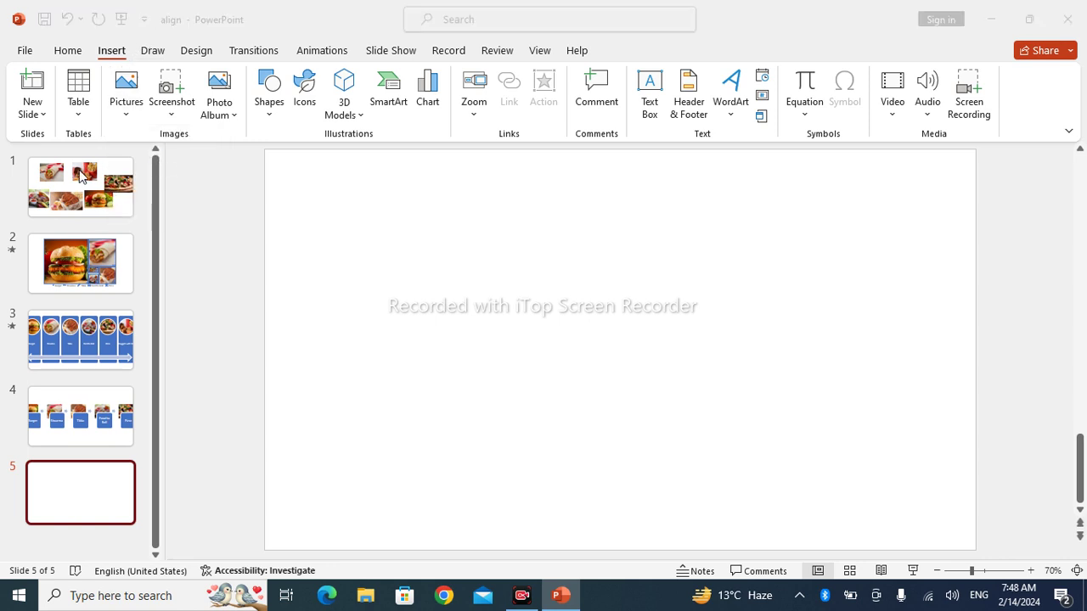
pyautogui.click(67, 109)
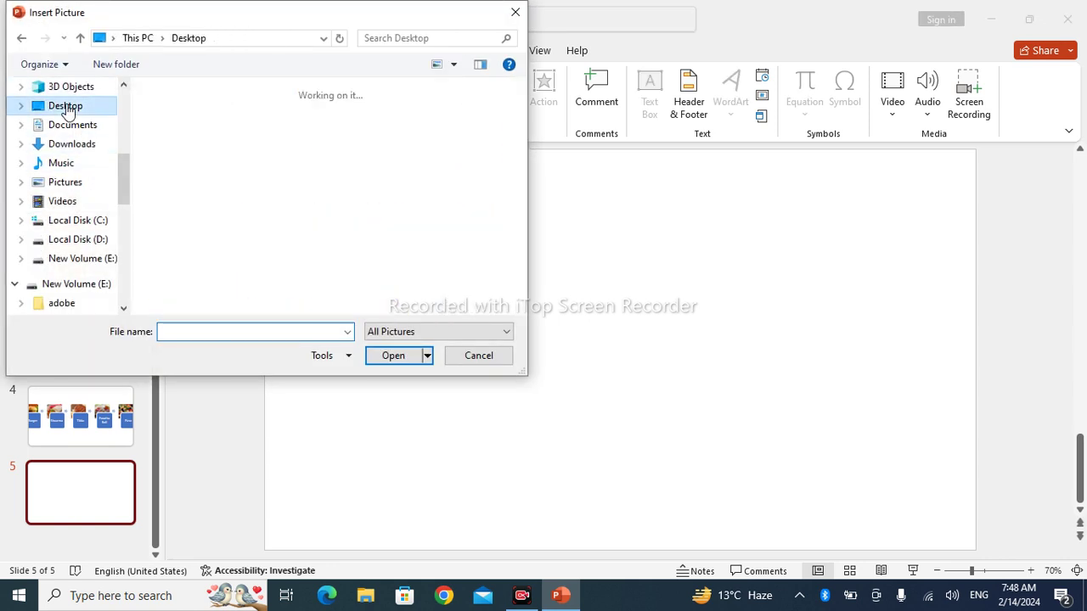
pyautogui.click(287, 218)
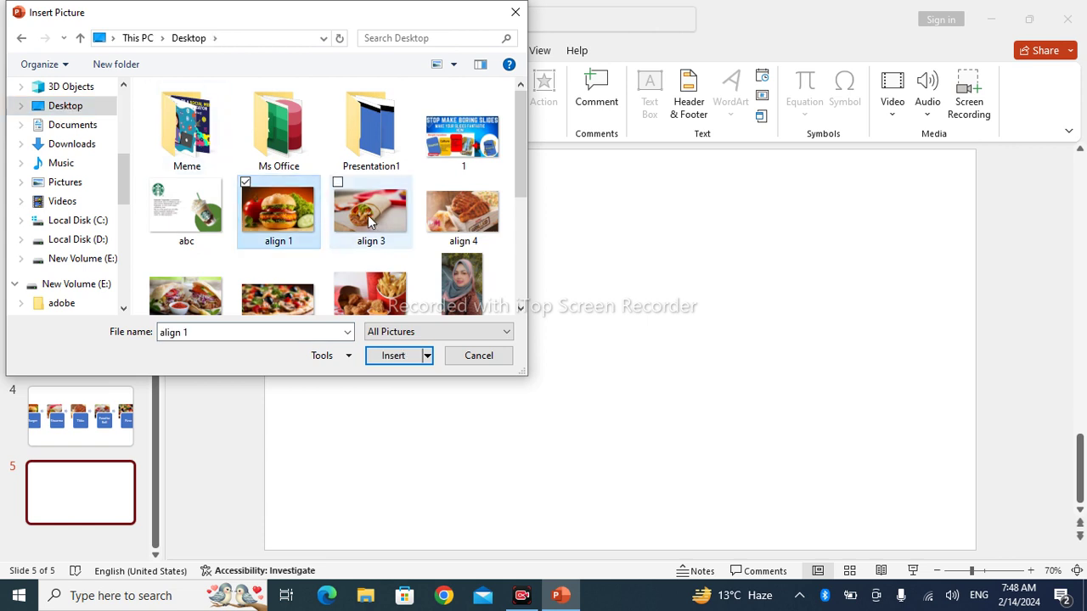
pyautogui.keyDown('ctrl'); pyautogui.click(369, 221); pyautogui.keyUp('ctrl')
pyautogui.keyDown('ctrl'); pyautogui.click(464, 217); pyautogui.keyUp('ctrl')
pyautogui.keyDown('ctrl'); pyautogui.click(395, 293); pyautogui.keyUp('ctrl')
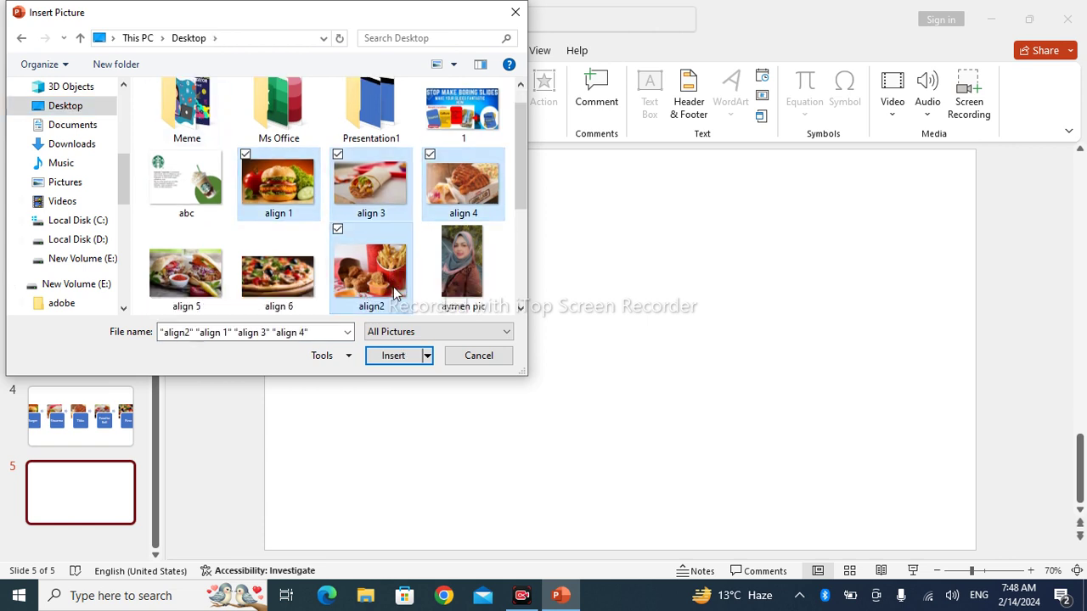
pyautogui.keyDown('ctrl'); pyautogui.click(278, 272); pyautogui.keyUp('ctrl')
pyautogui.keyDown('ctrl'); pyautogui.click(186, 271); pyautogui.keyUp('ctrl')
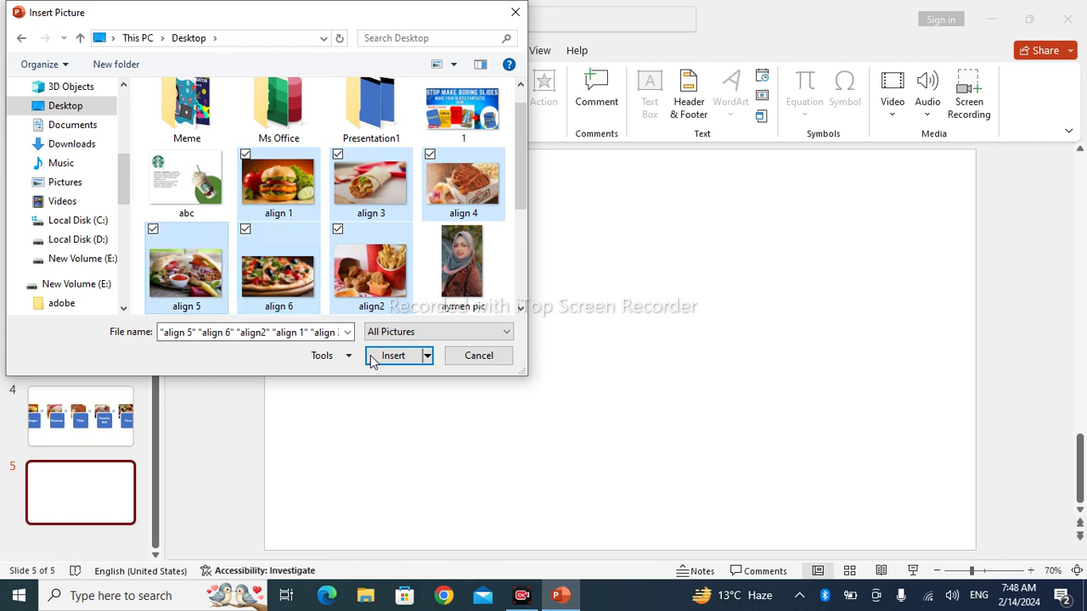
pyautogui.click(381, 357)
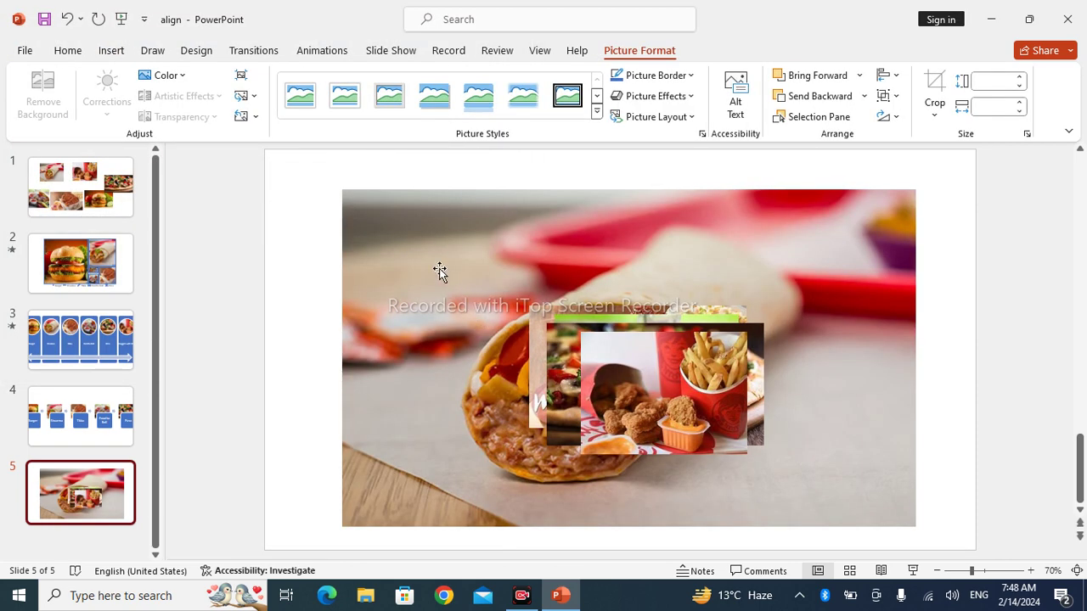
# Step: Shrink the large wrap picture to about 2.19" high and 2.84" wide
pyautogui.click(957, 253)
pyautogui.click(818, 219)
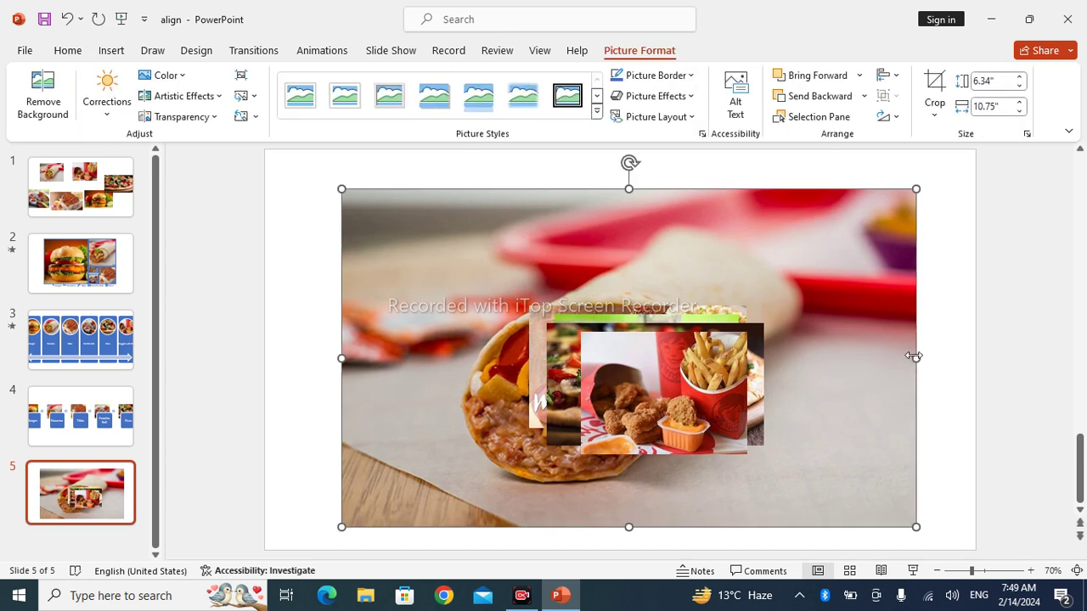
pyautogui.moveTo(914, 357); pyautogui.dragTo(494, 356)
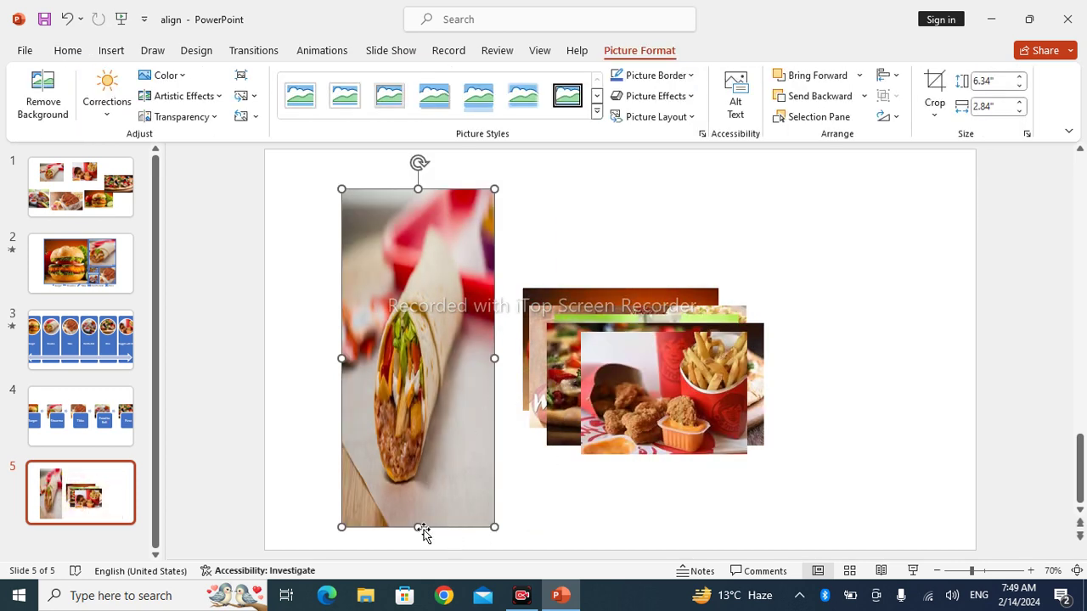
pyautogui.moveTo(417, 526); pyautogui.dragTo(417, 307)
# Step: Spread out the stacked pictures, moving the fries up, the pizza left, the pita sandwiches right and the grilled chicken down
pyautogui.moveTo(654, 391); pyautogui.dragTo(627, 233)
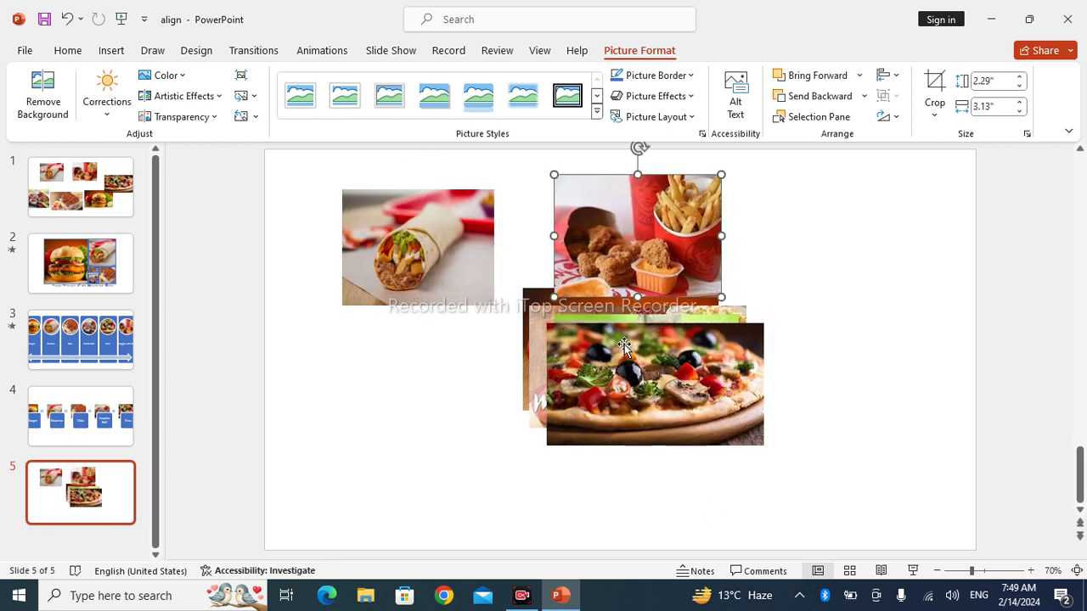
pyautogui.moveTo(624, 346); pyautogui.dragTo(440, 355)
pyautogui.moveTo(654, 355); pyautogui.dragTo(862, 354)
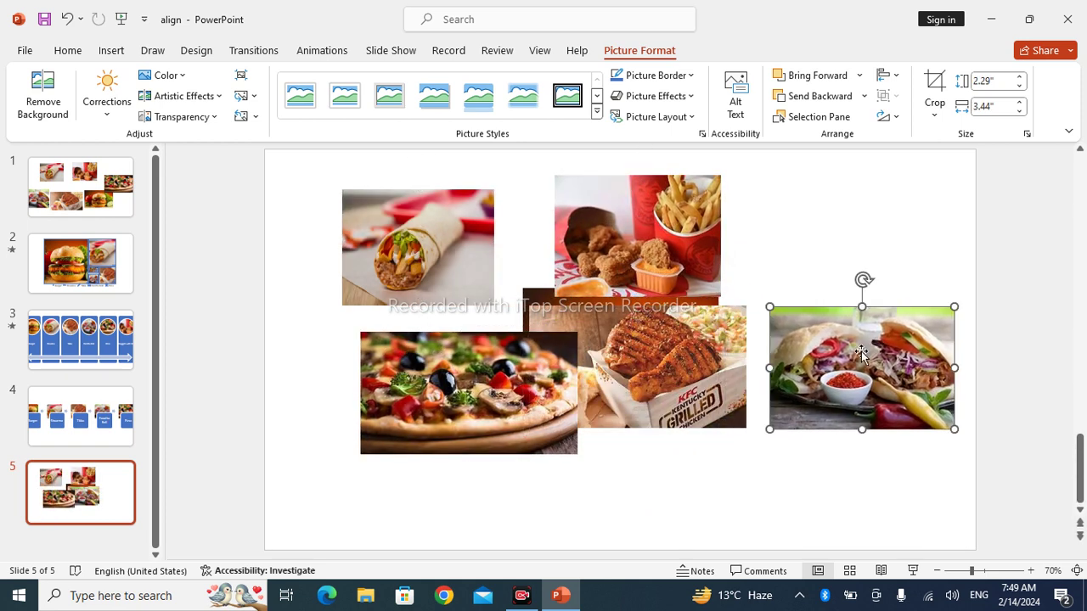
pyautogui.moveTo(699, 356); pyautogui.dragTo(698, 477)
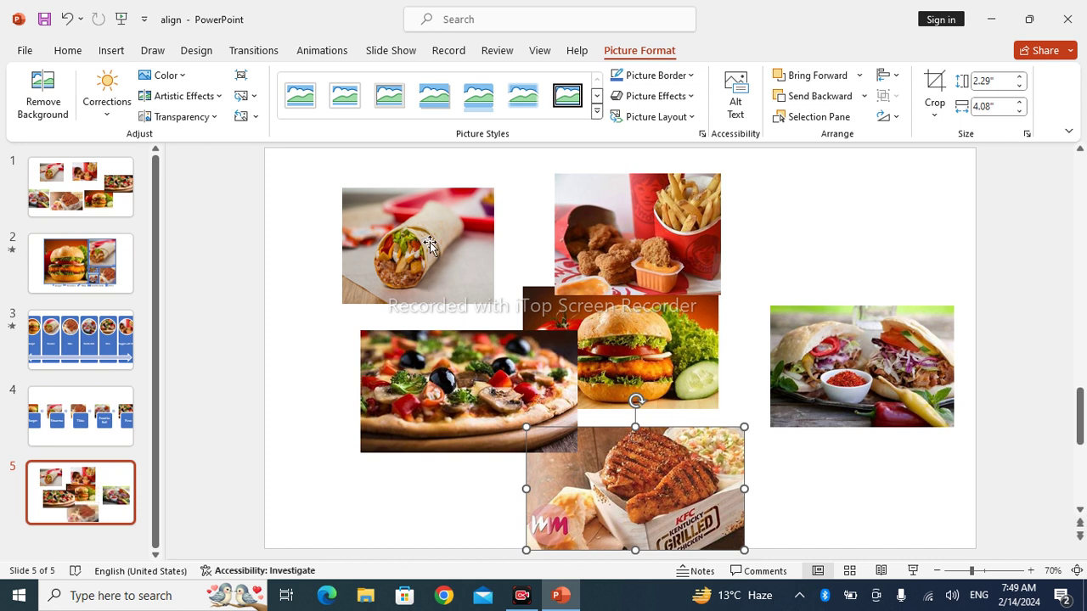
# Step: Convert all six pictures on slide 5 to the Snapshot Picture List layout and caption the burger picture "Burger"
pyautogui.click(429, 244)
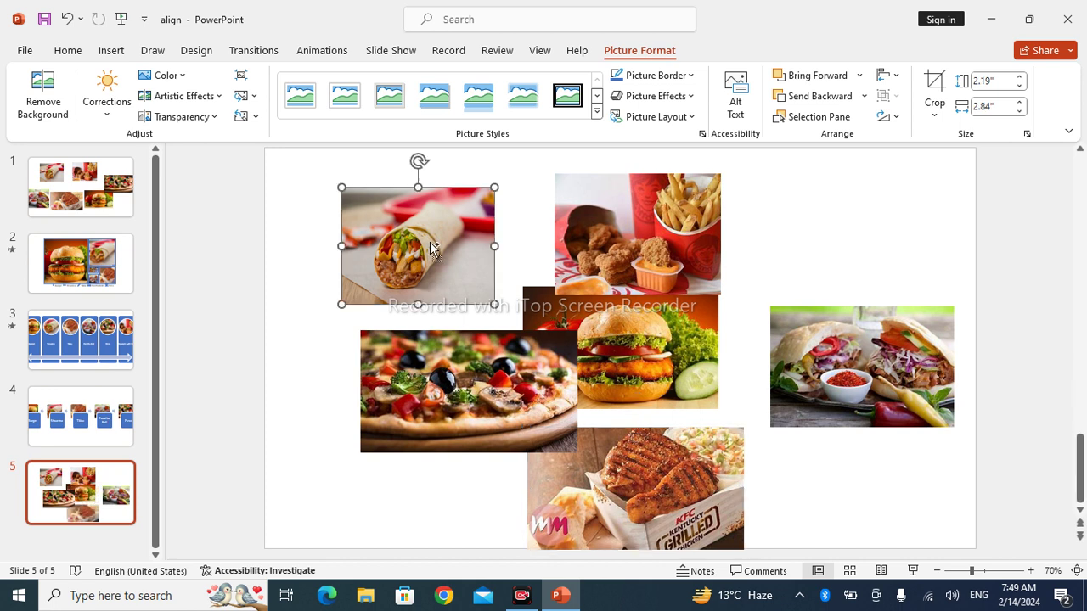
pyautogui.hotkey('ctrl', 'a')
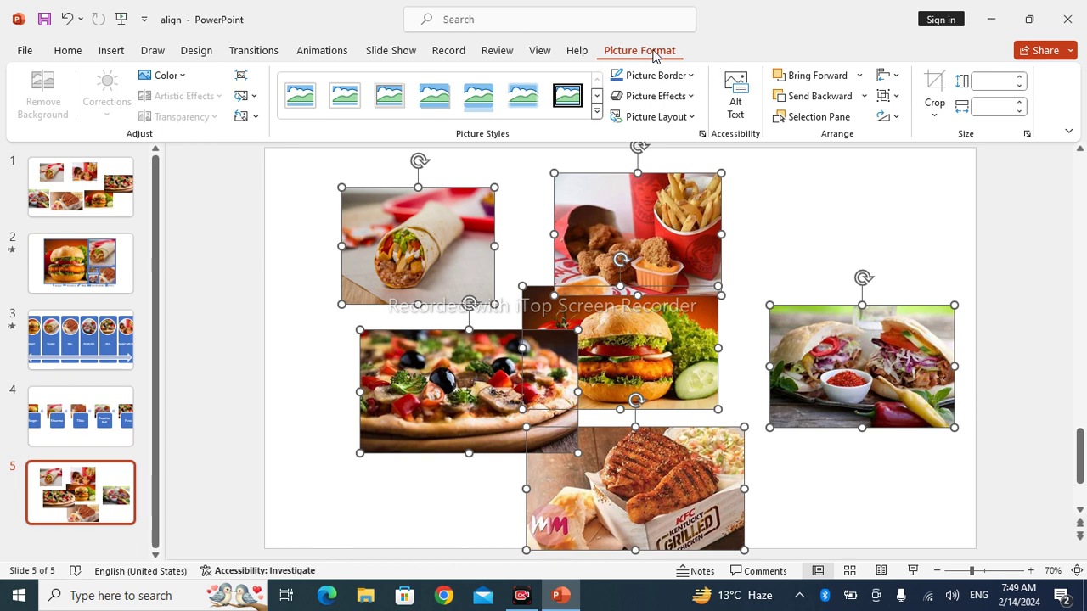
pyautogui.click(684, 119)
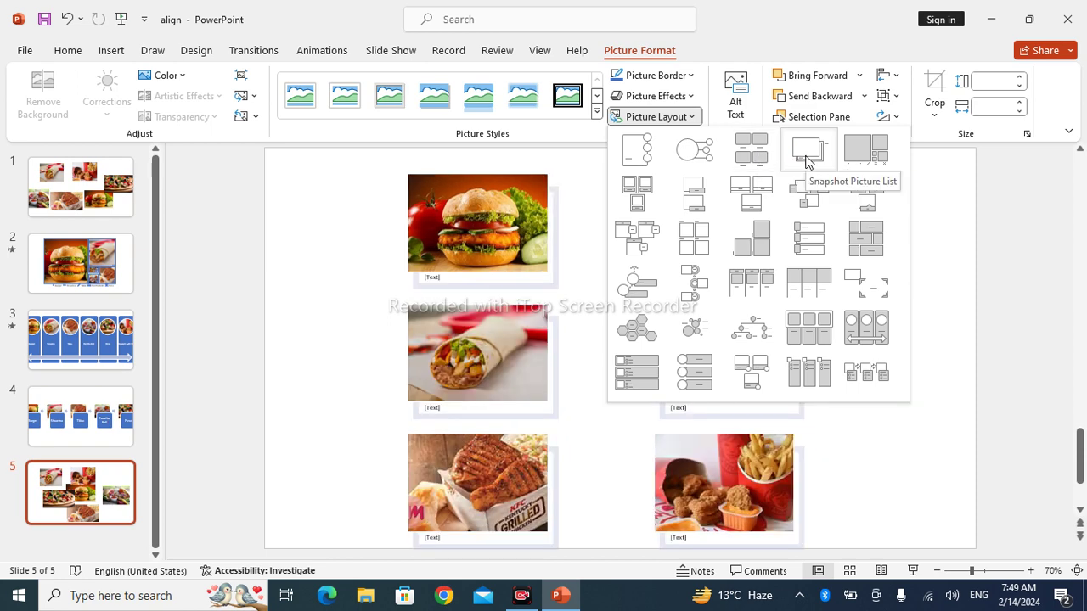
pyautogui.click(807, 151)
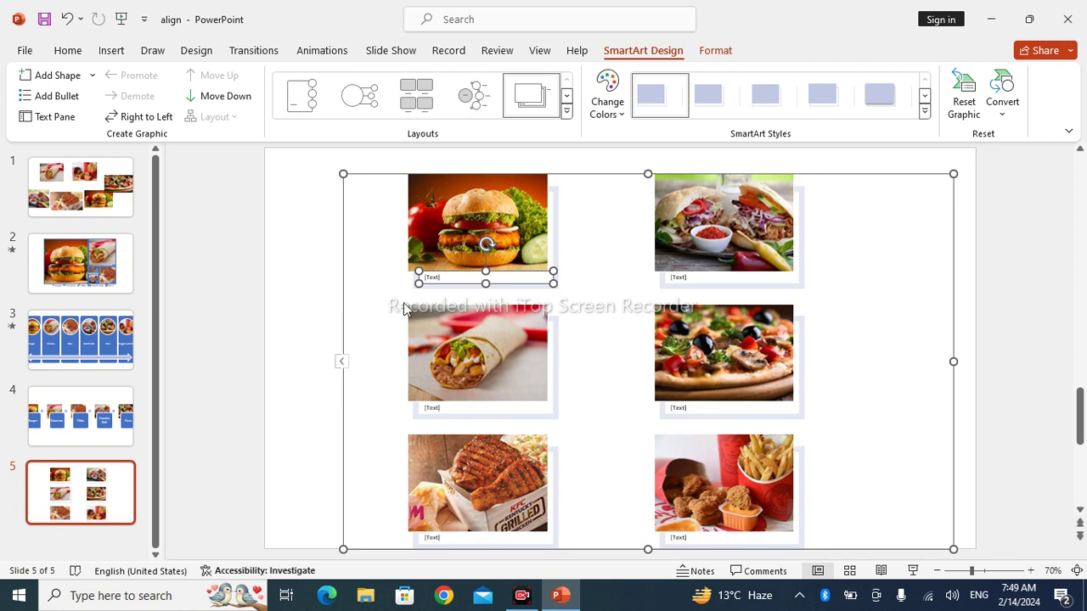
pyautogui.click(440, 277)
pyautogui.write('Burger')
# Step: Duplicate slide 1, which holds the six loose food pictures
pyautogui.click(90, 183)
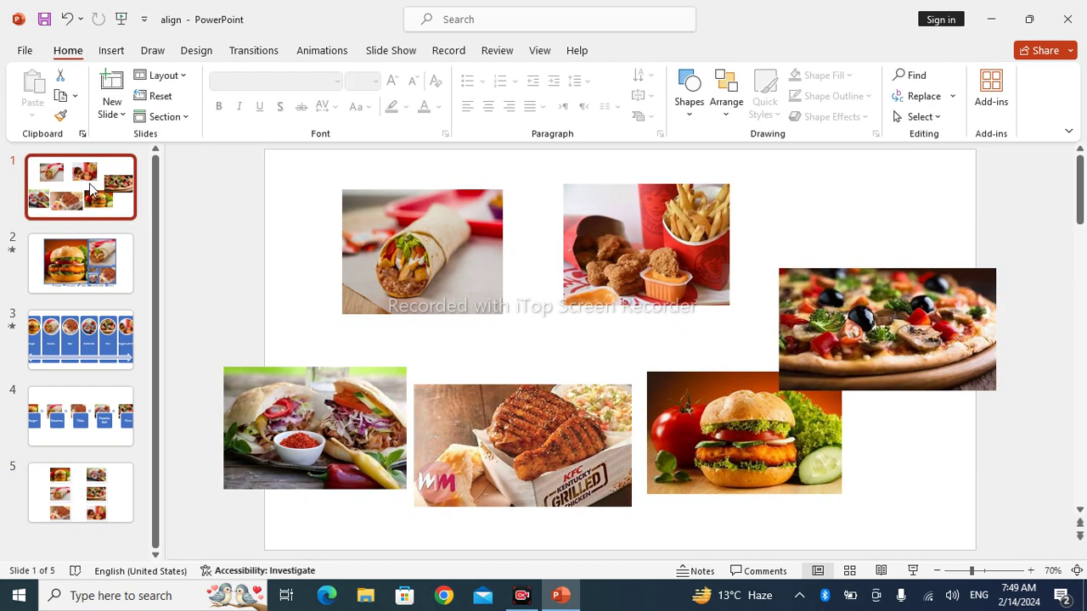
pyautogui.rightClick(90, 186)
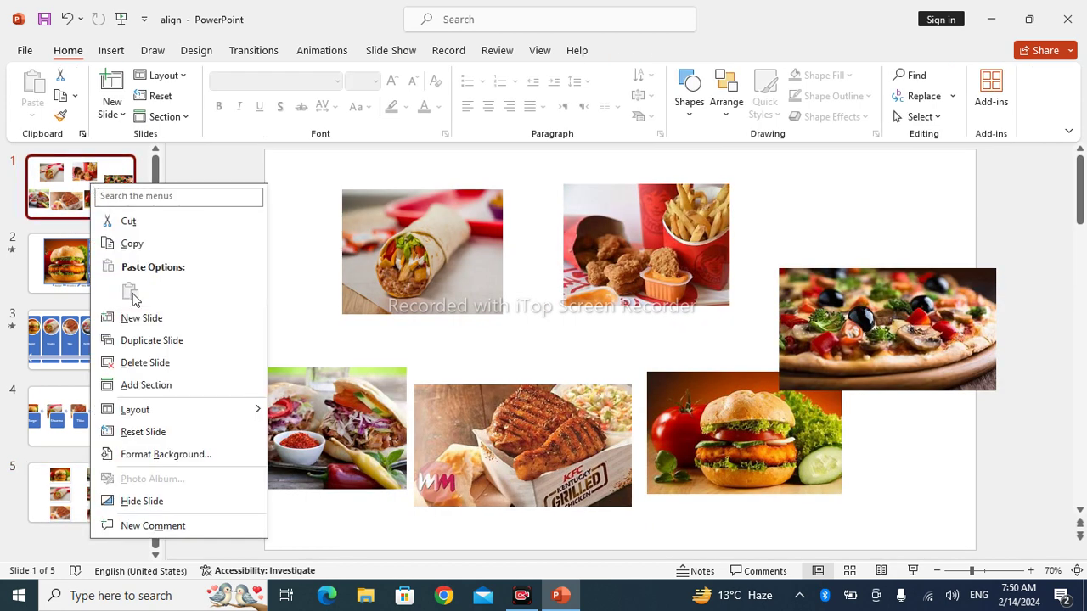
pyautogui.click(143, 337)
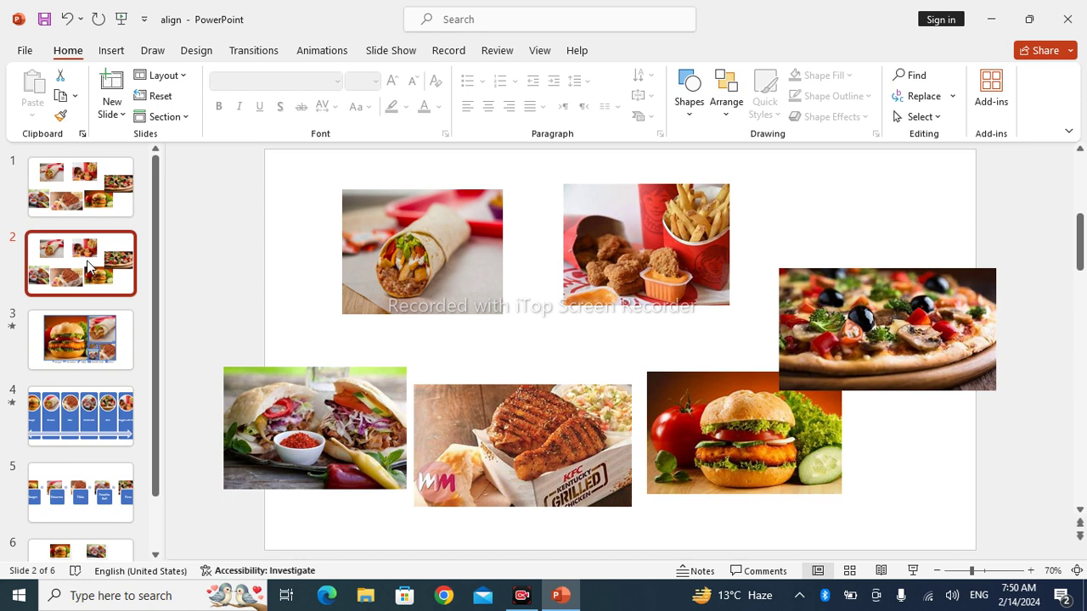
# Step: Convert all pictures on the duplicated slide to the picture layout with semi-transparent caption bars over the images
pyautogui.click(358, 270)
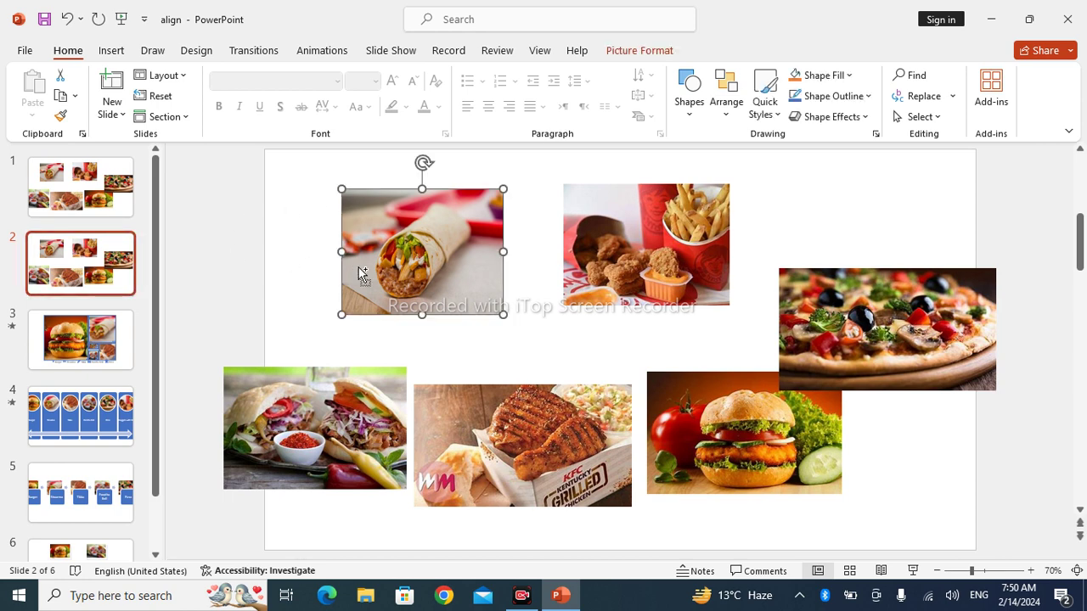
pyautogui.hotkey('ctrl', 'a')
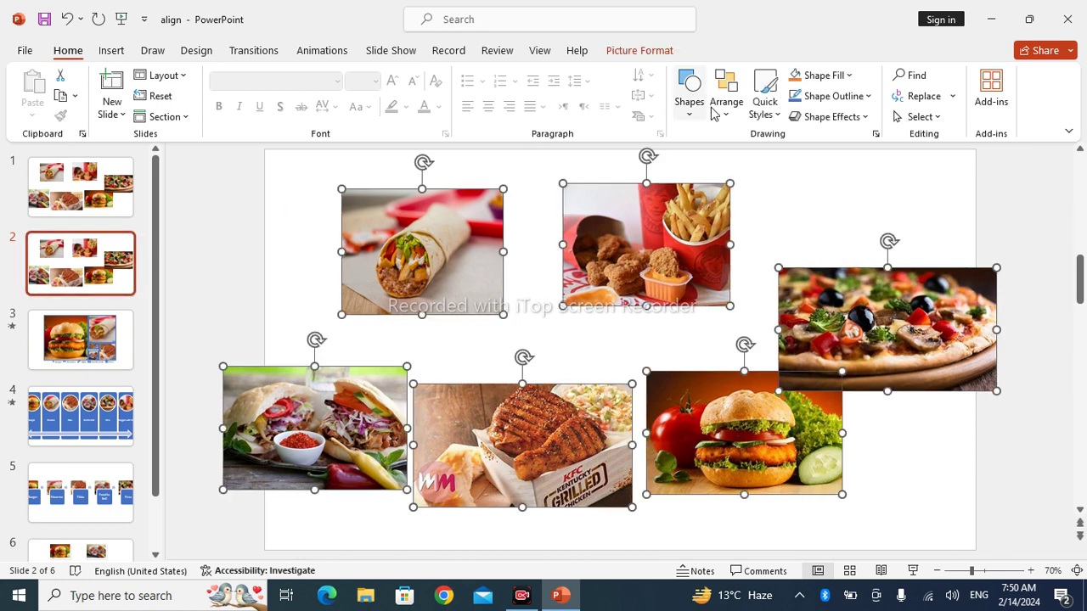
pyautogui.click(654, 53)
pyautogui.click(678, 119)
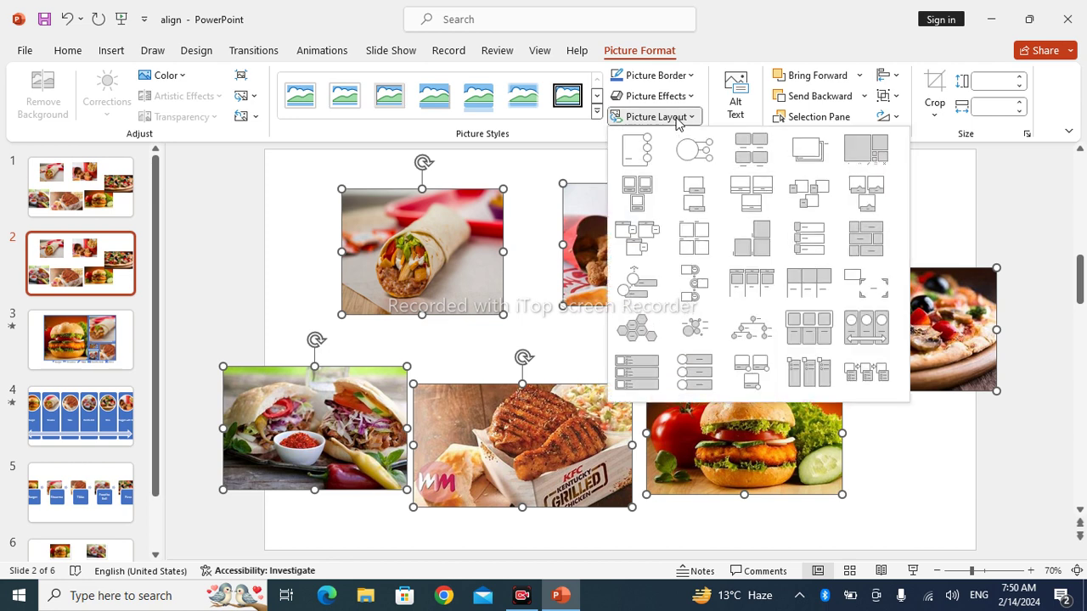
pyautogui.click(750, 204)
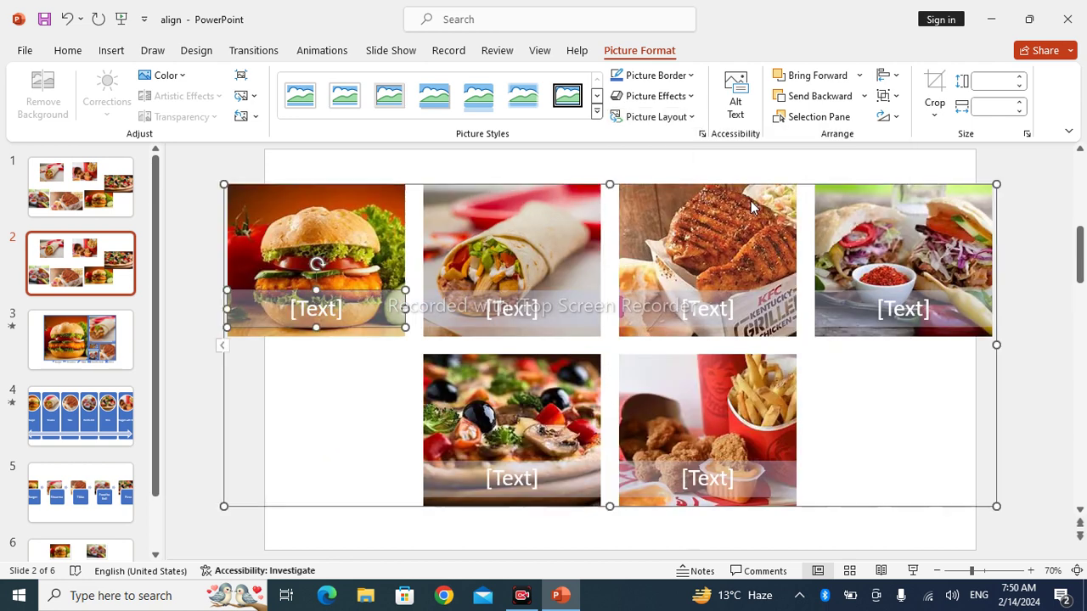
# Step: Caption the burger picture "Burger", the pizza "Pizza", the wrap "Shoarma" and the grilled chicken "Tikka"
pyautogui.click(339, 303)
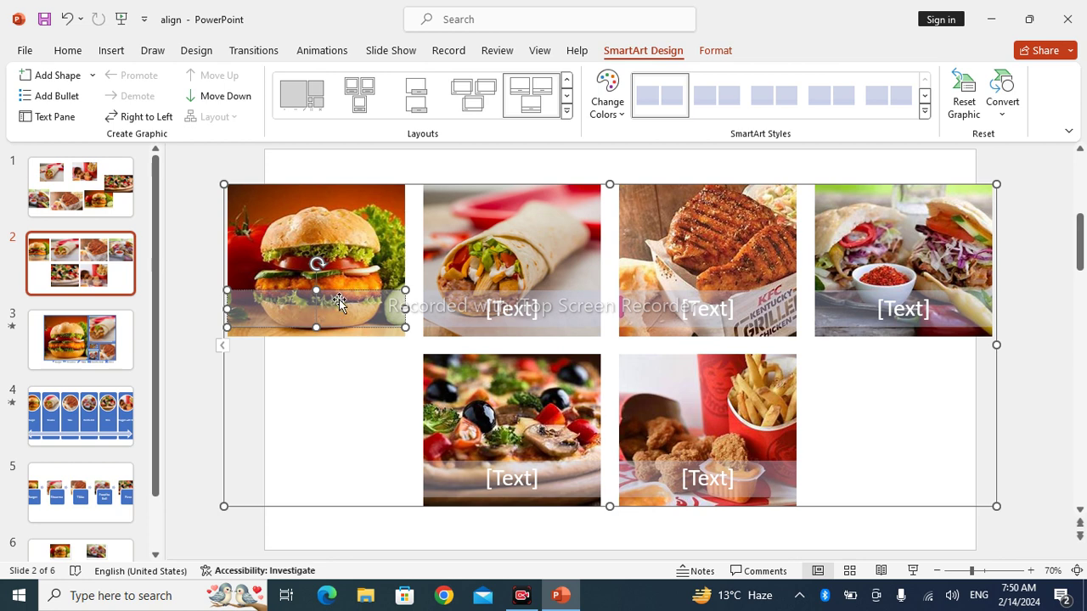
pyautogui.write('Burger')
pyautogui.click(540, 478)
pyautogui.write('Pizza')
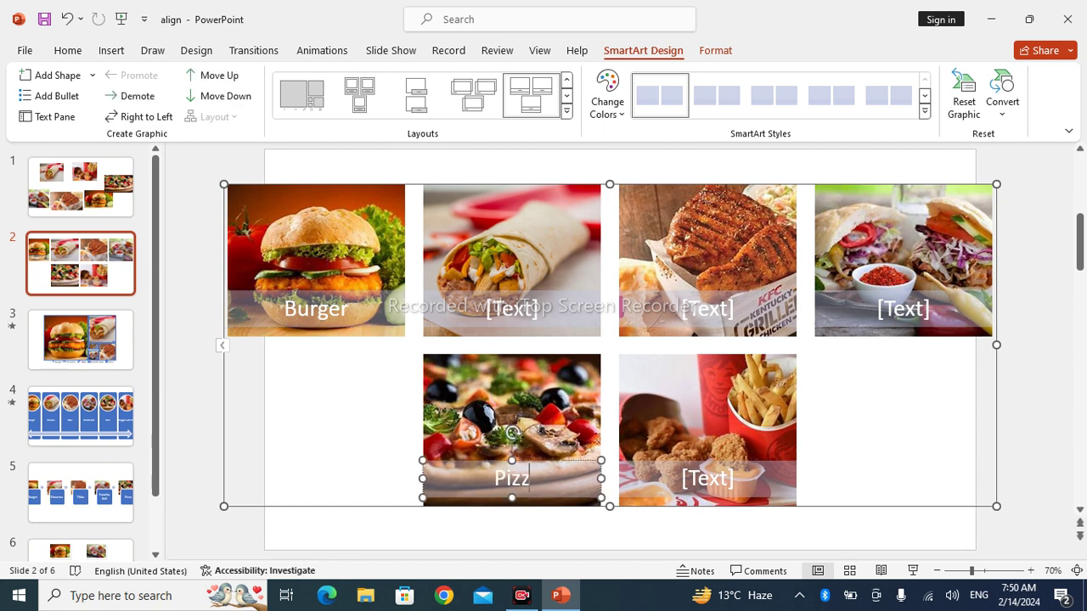
pyautogui.click(536, 311)
pyautogui.write('Shoarma')
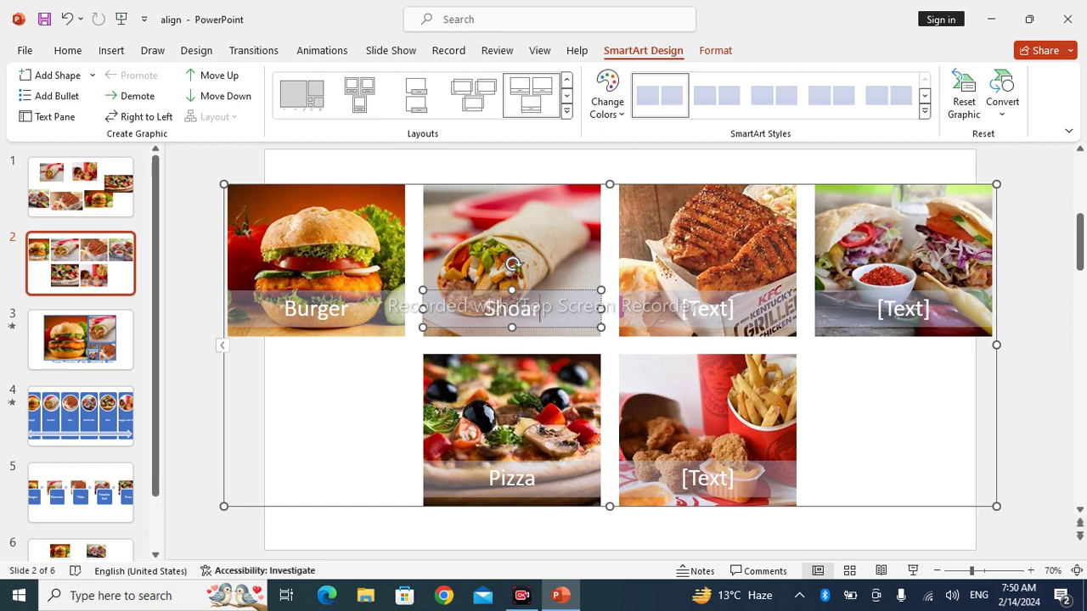
pyautogui.click(708, 308)
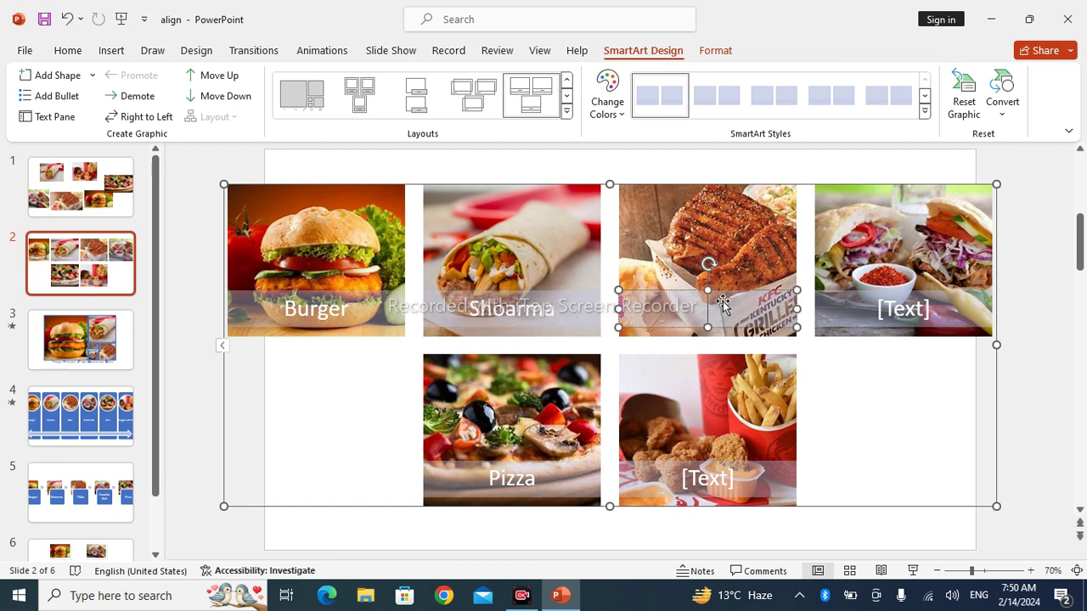
pyautogui.write('Tikka')
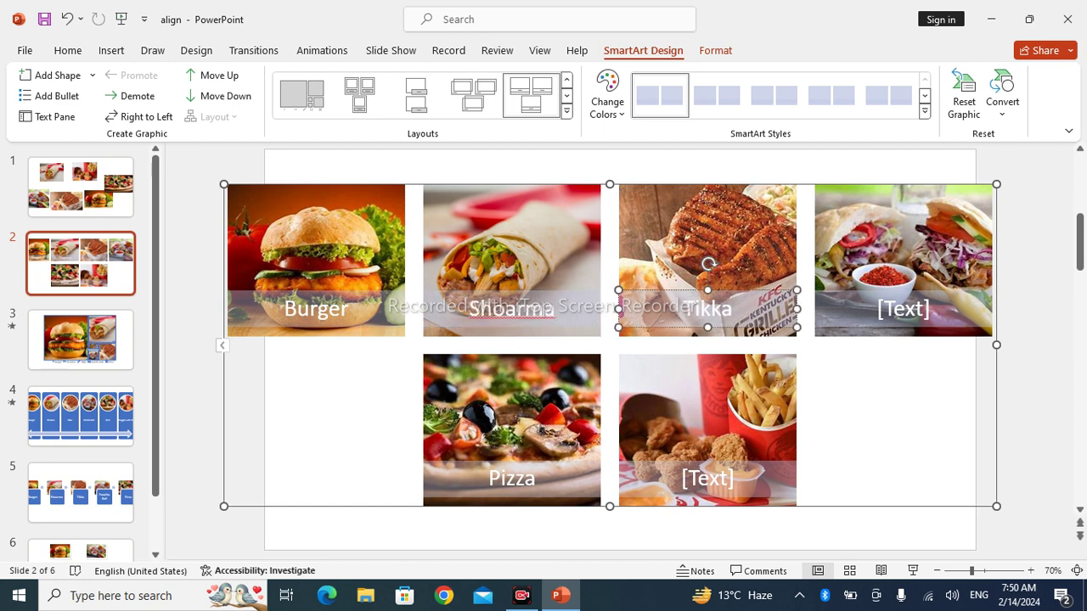
pyautogui.click(74, 253)
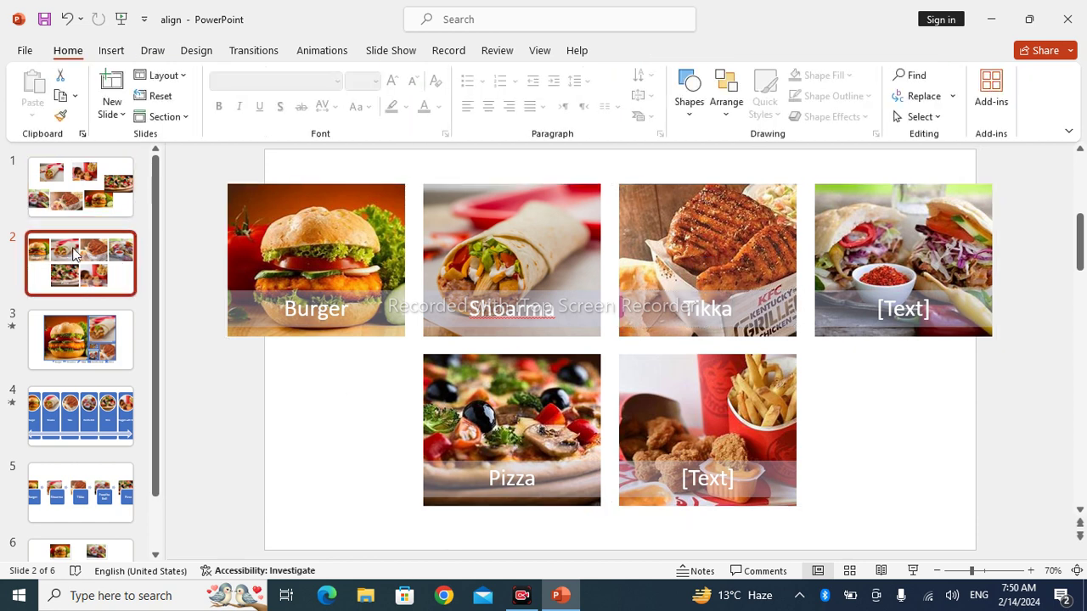